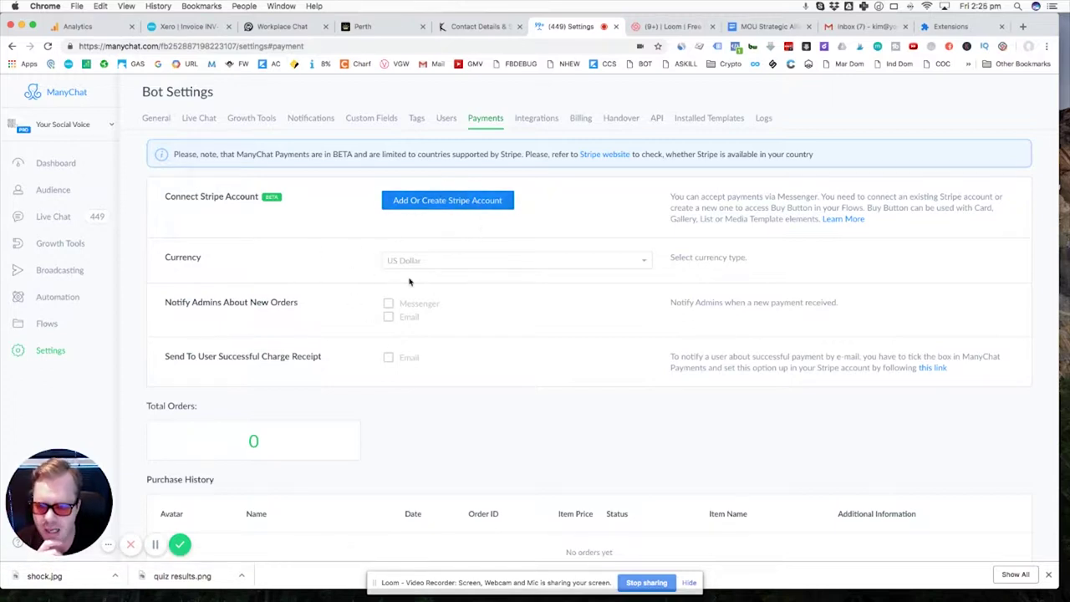
Review the Payments settings: no Stripe connected, US Dollar currency, and the Buy Button description.
{"action": "scroll", "coordinate": [455, 310], "scroll_direction": "down", "scroll_amount": 1}
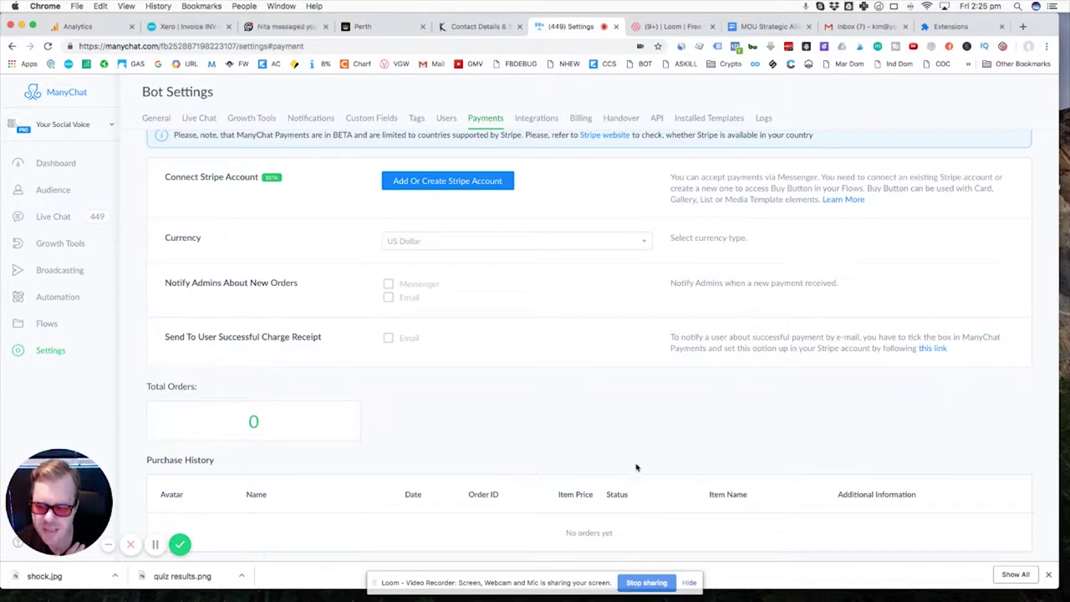
{"action": "scroll", "coordinate": [522, 401], "scroll_direction": "up", "scroll_amount": 1}
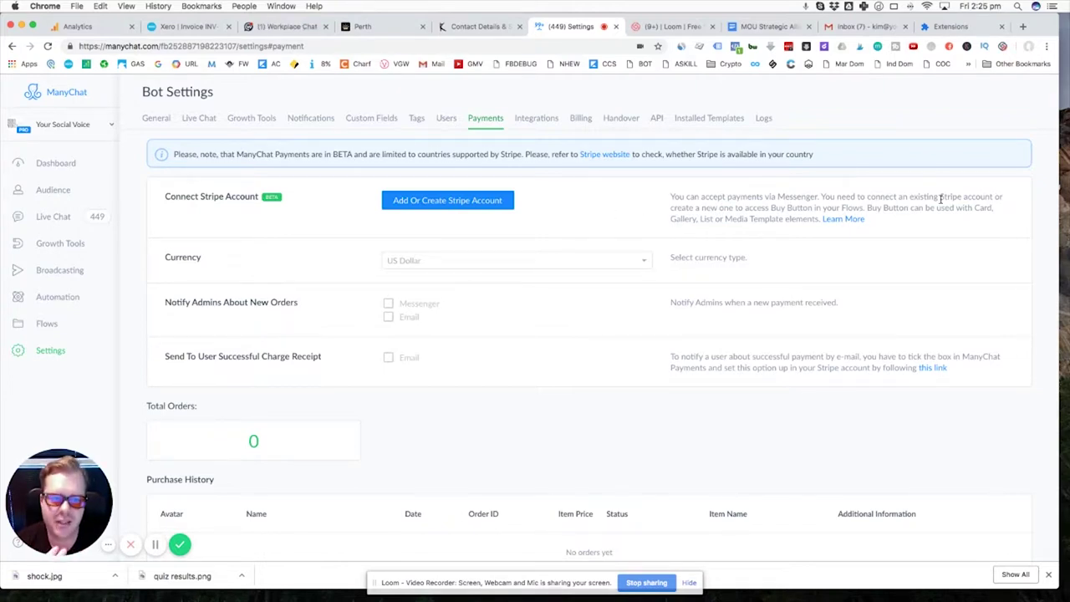
{"action": "left_click_drag", "start_coordinate": [943, 208], "coordinate": [948, 231]}
{"action": "left_click", "coordinate": [945, 232]}
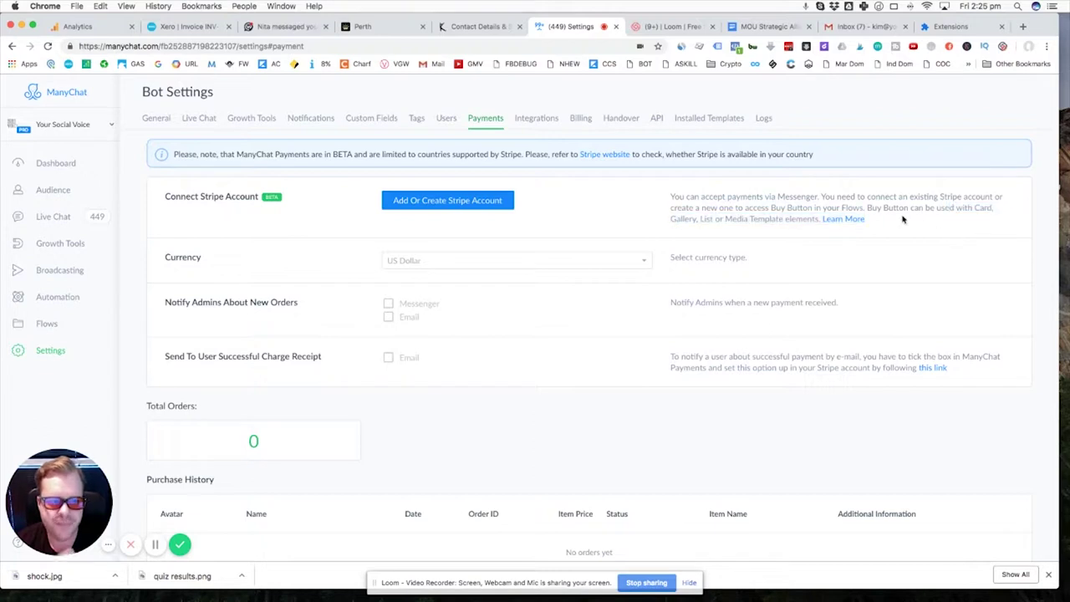
Open the 'Receive payments with Buy Button' help article in a new tab and begin reading.
{"action": "right_click", "coordinate": [852, 220]}
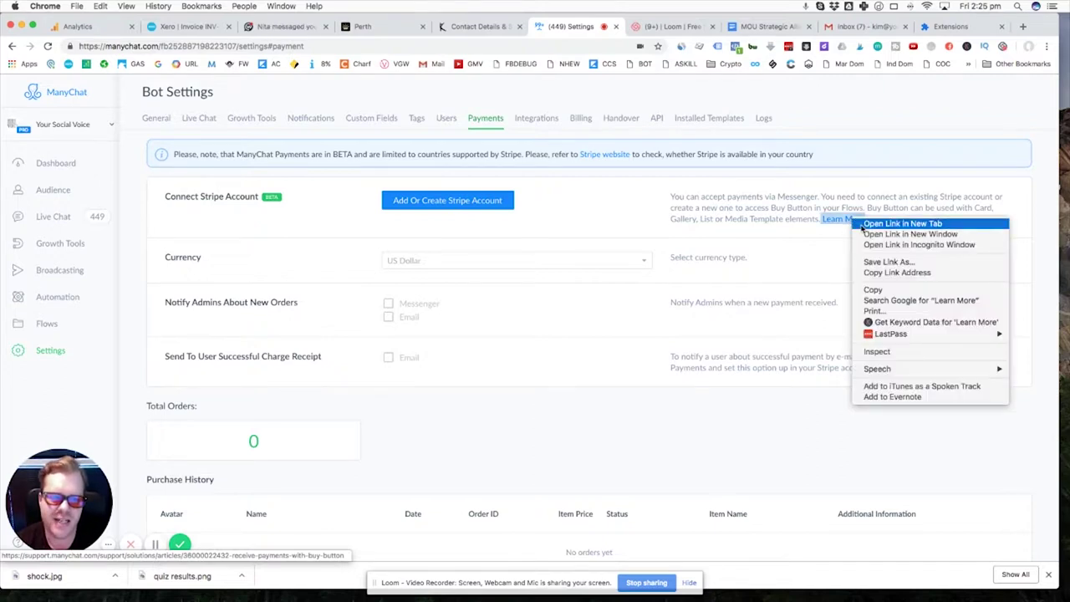
{"action": "left_click", "coordinate": [807, 235]}
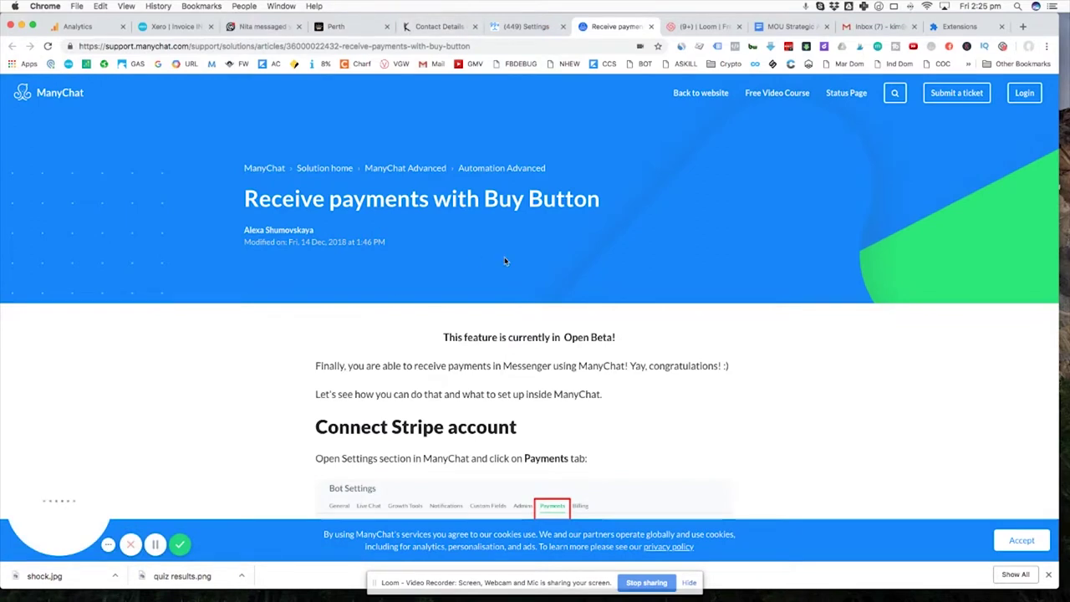
{"action": "scroll", "coordinate": [491, 343], "scroll_direction": "down", "scroll_amount": 3}
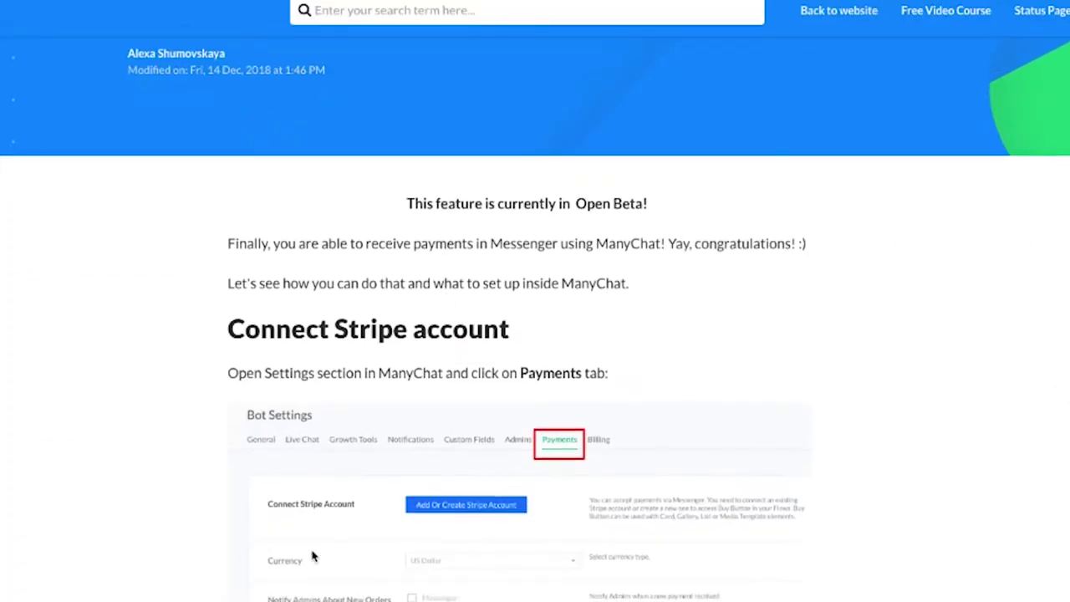
{"action": "scroll", "coordinate": [313, 556], "scroll_direction": "down", "scroll_amount": 2}
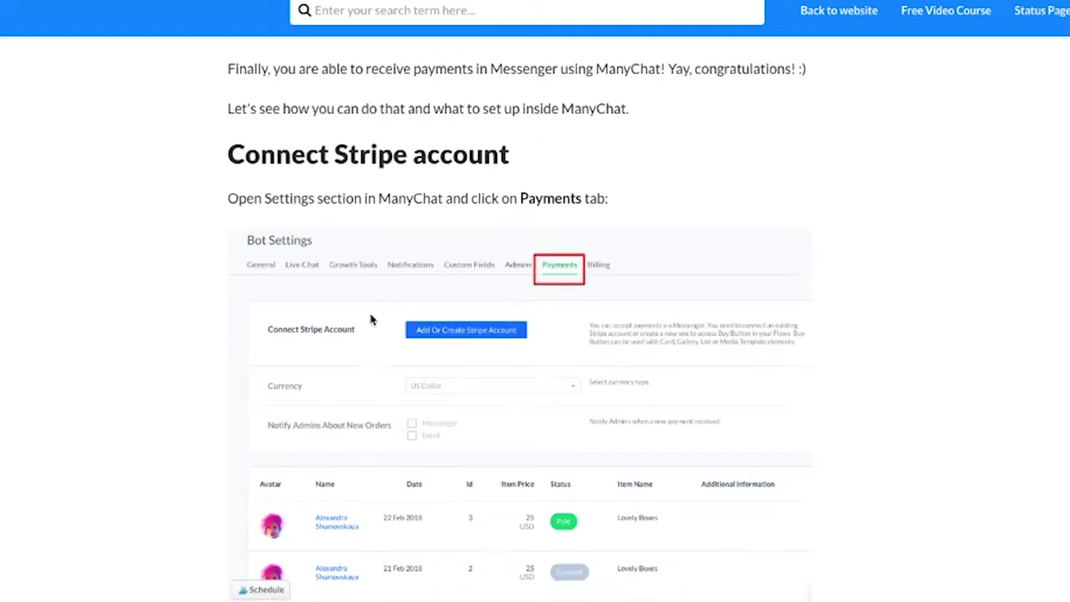
{"action": "scroll", "coordinate": [555, 346], "scroll_direction": "down", "scroll_amount": 3}
{"action": "scroll", "coordinate": [556, 347], "scroll_direction": "down", "scroll_amount": 1}
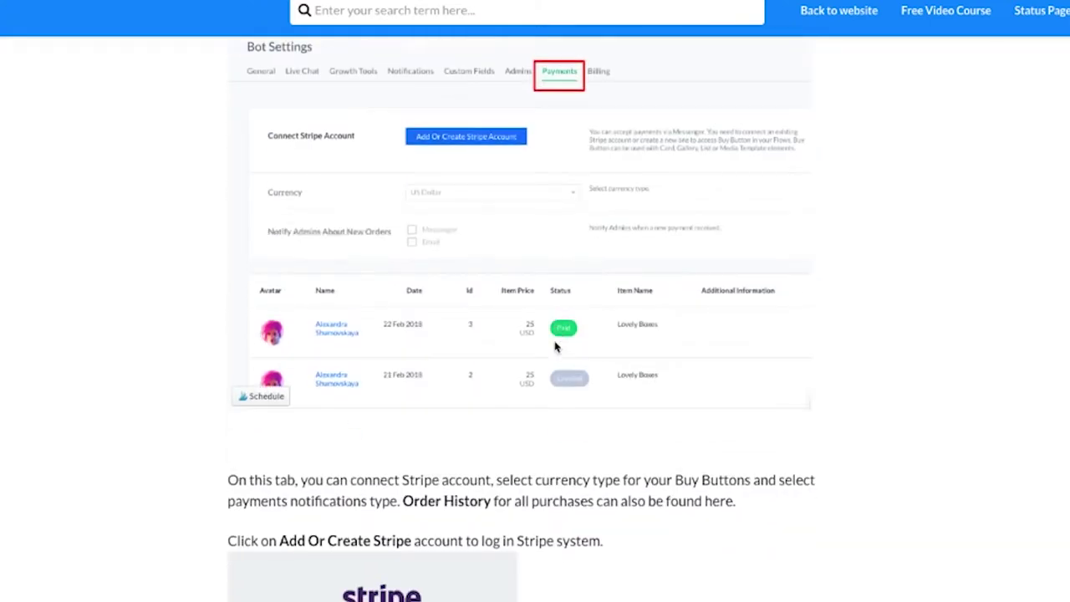
{"action": "scroll", "coordinate": [555, 346], "scroll_direction": "down", "scroll_amount": 5}
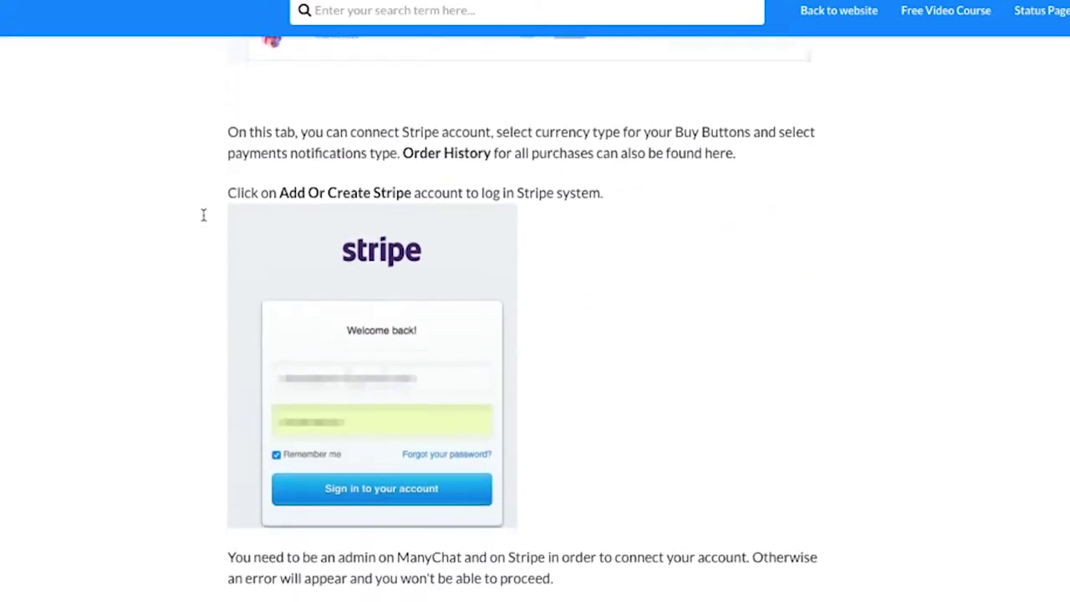
Read through the remaining Buy Button setup steps in the article.
{"action": "scroll", "coordinate": [666, 223], "scroll_direction": "down", "scroll_amount": 1}
{"action": "scroll", "coordinate": [665, 223], "scroll_direction": "down", "scroll_amount": 8}
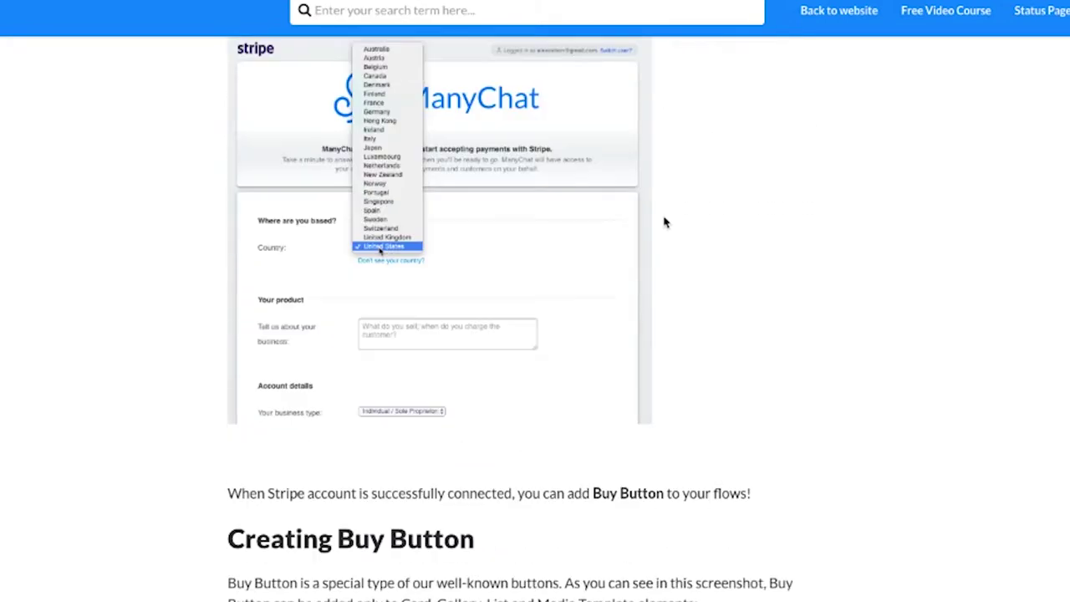
{"action": "scroll", "coordinate": [664, 200], "scroll_direction": "down", "scroll_amount": 1}
{"action": "scroll", "coordinate": [664, 179], "scroll_direction": "down", "scroll_amount": 5}
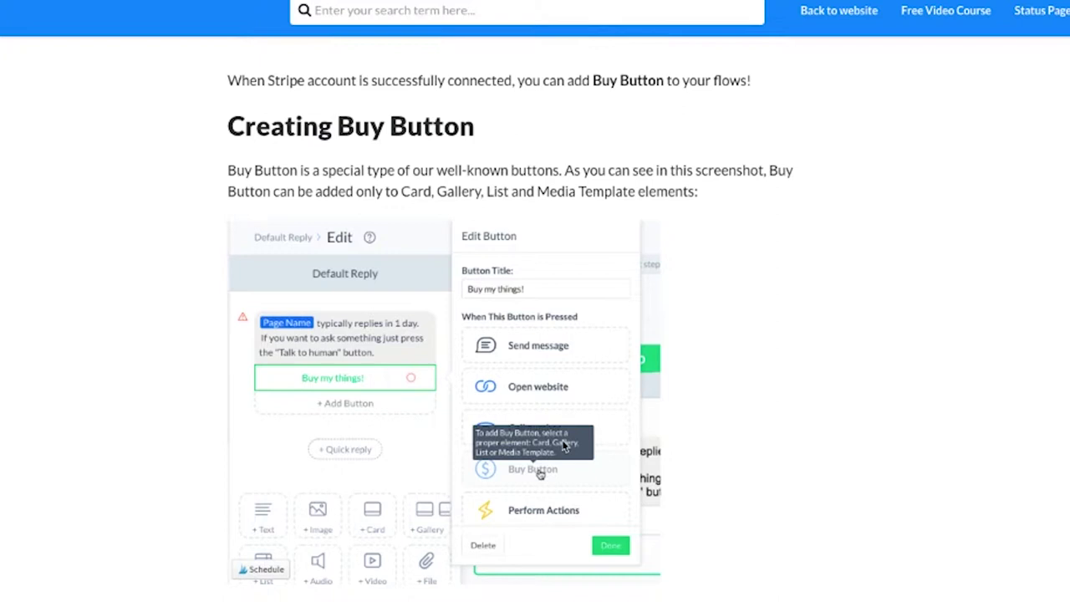
{"action": "scroll", "coordinate": [671, 366], "scroll_direction": "down", "scroll_amount": 7}
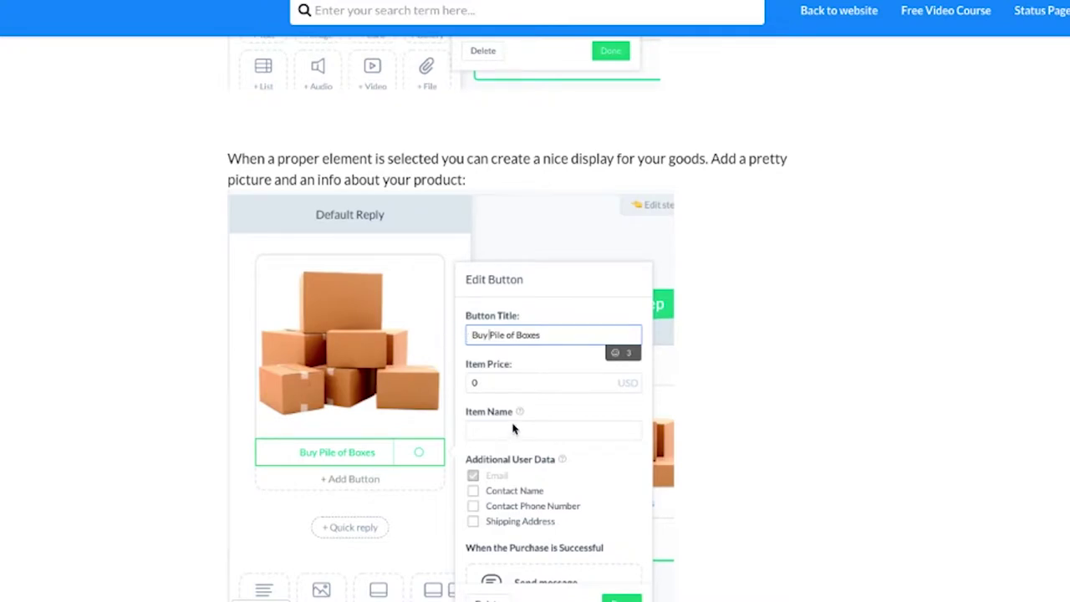
{"action": "scroll", "coordinate": [806, 425], "scroll_direction": "down", "scroll_amount": 4}
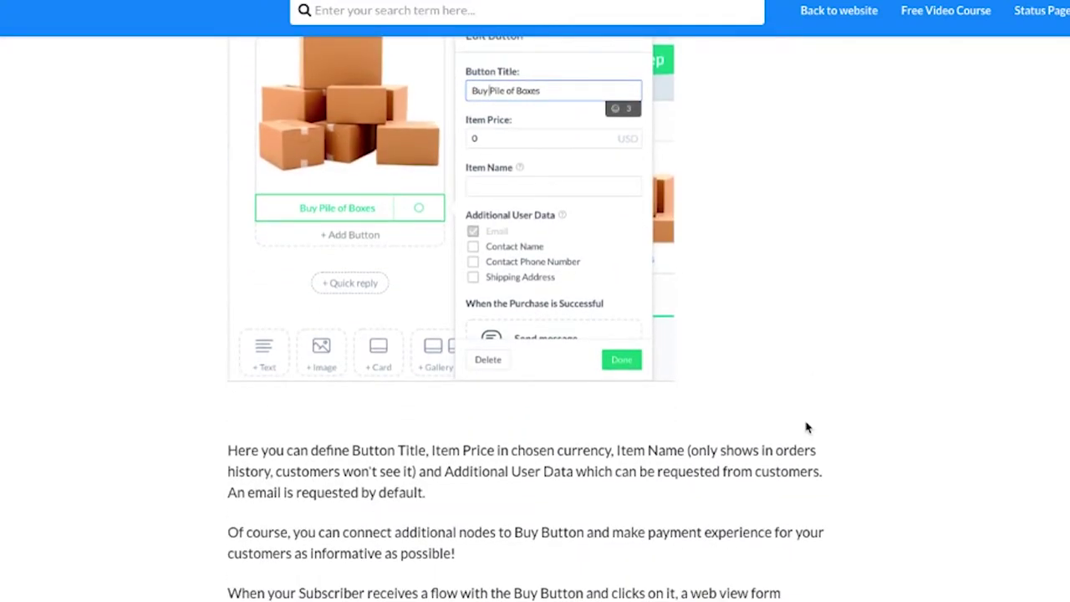
{"action": "scroll", "coordinate": [741, 422], "scroll_direction": "down", "scroll_amount": 4}
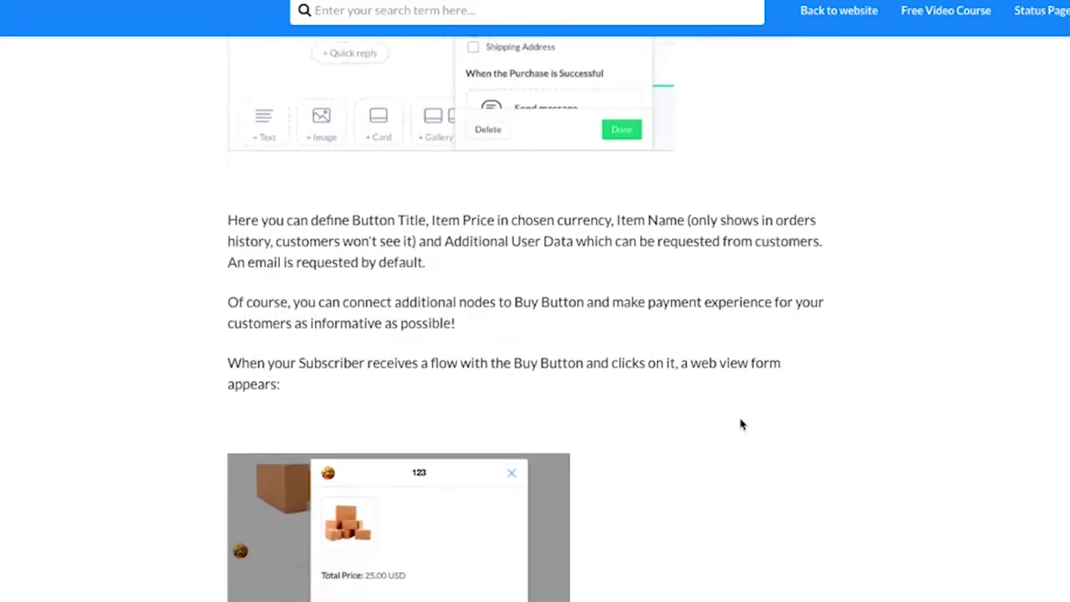
{"action": "scroll", "coordinate": [741, 425], "scroll_direction": "down", "scroll_amount": 5}
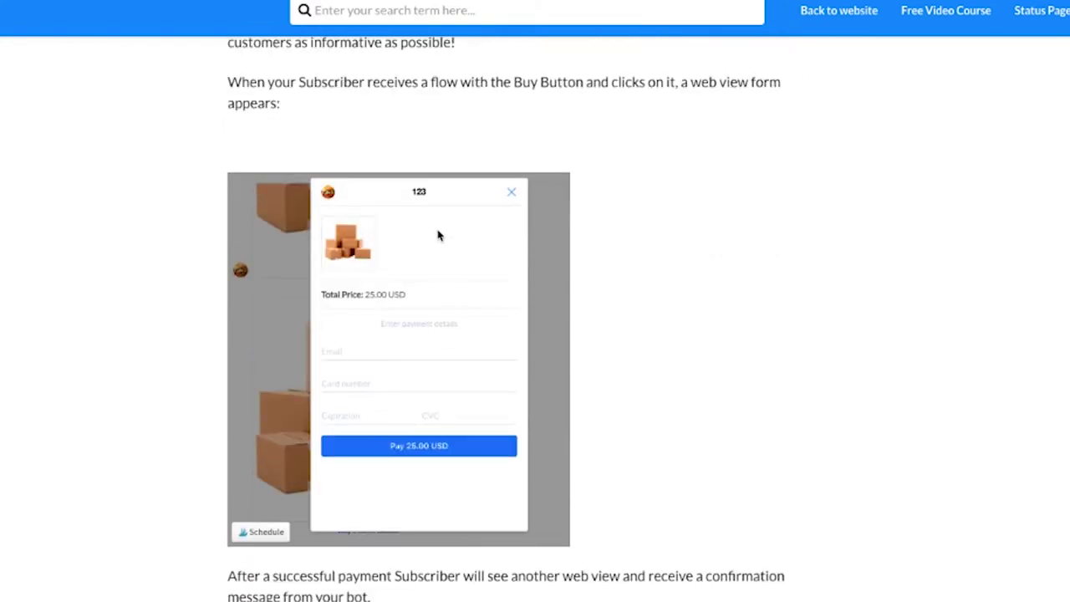
{"action": "scroll", "coordinate": [437, 236], "scroll_direction": "down", "scroll_amount": 11}
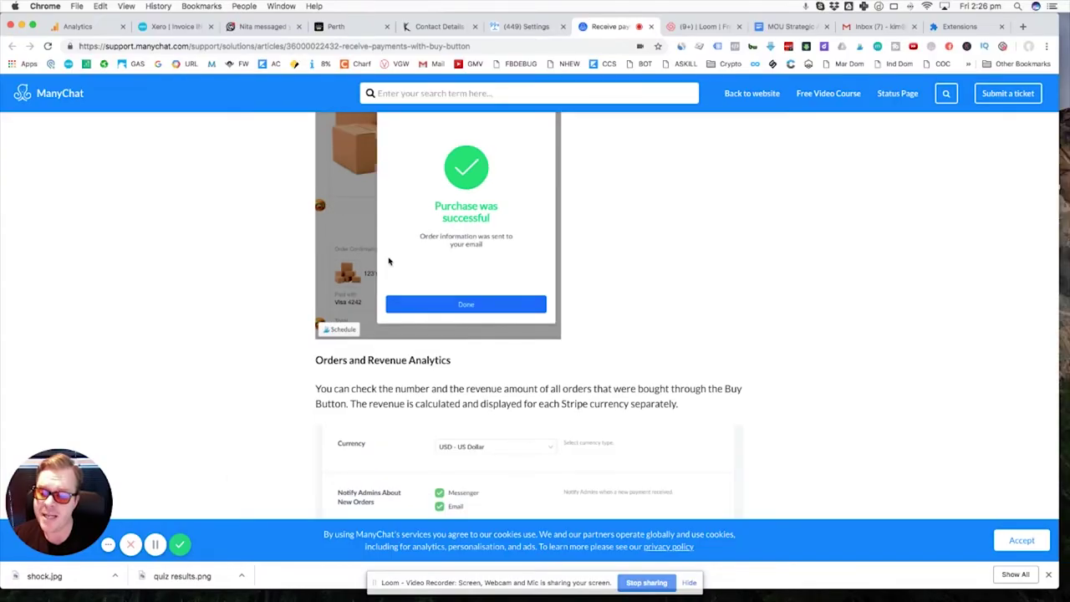
{"action": "scroll", "coordinate": [331, 245], "scroll_direction": "down", "scroll_amount": 3}
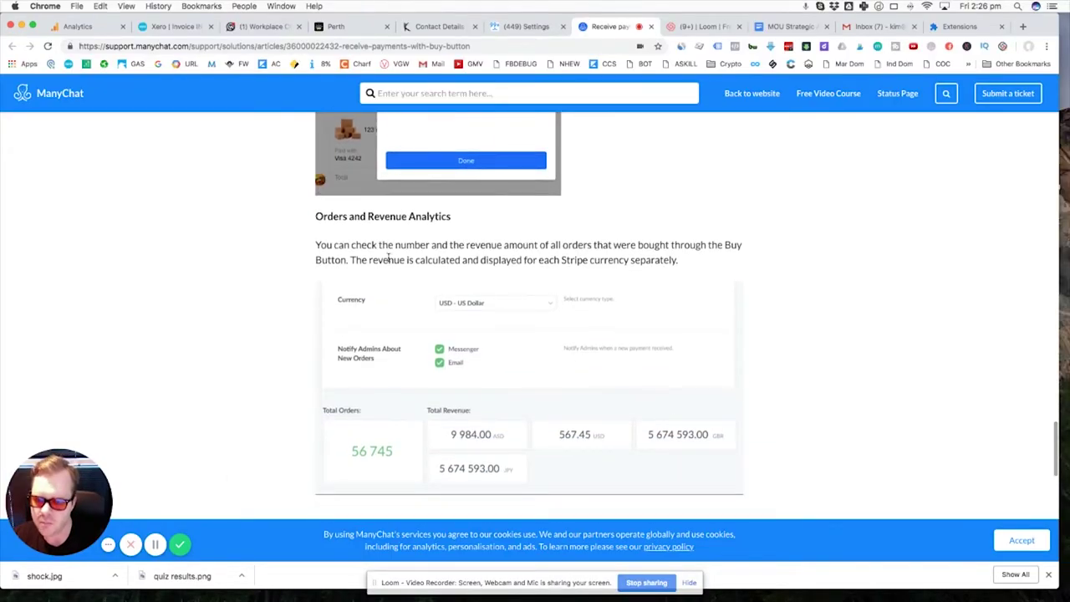
{"action": "scroll", "coordinate": [388, 260], "scroll_direction": "down", "scroll_amount": 3}
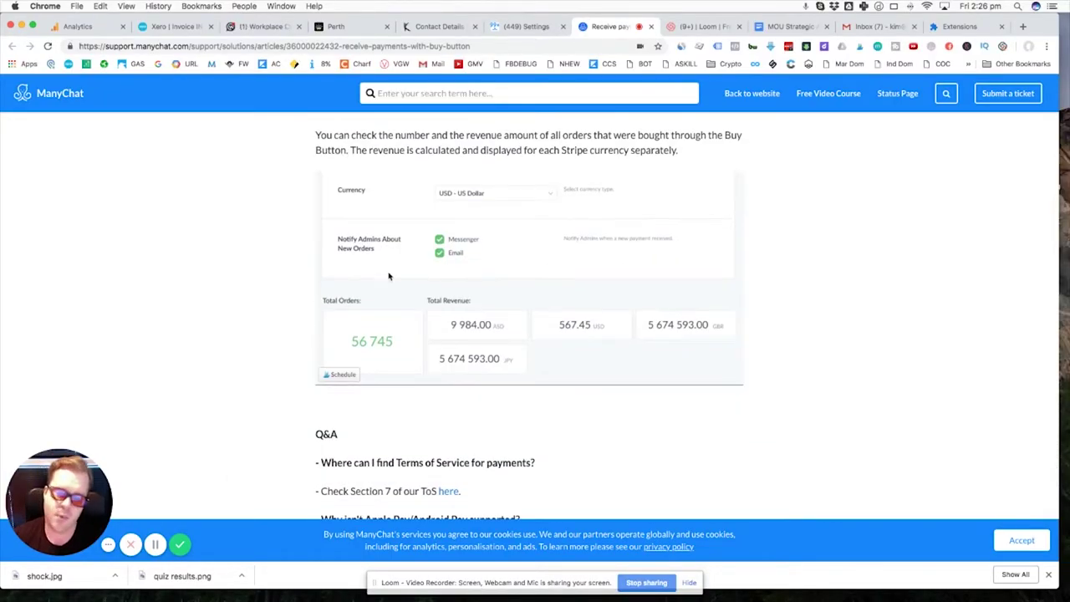
{"action": "scroll", "coordinate": [377, 400], "scroll_direction": "down", "scroll_amount": 3}
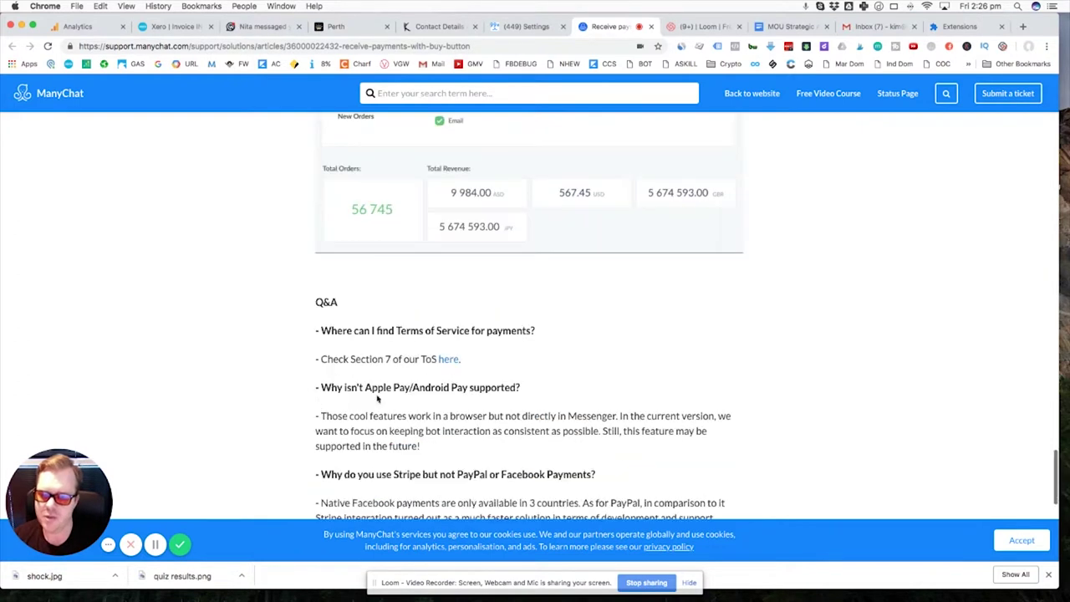
{"action": "scroll", "coordinate": [479, 328], "scroll_direction": "down", "scroll_amount": 2}
{"action": "scroll", "coordinate": [479, 328], "scroll_direction": "down", "scroll_amount": 1}
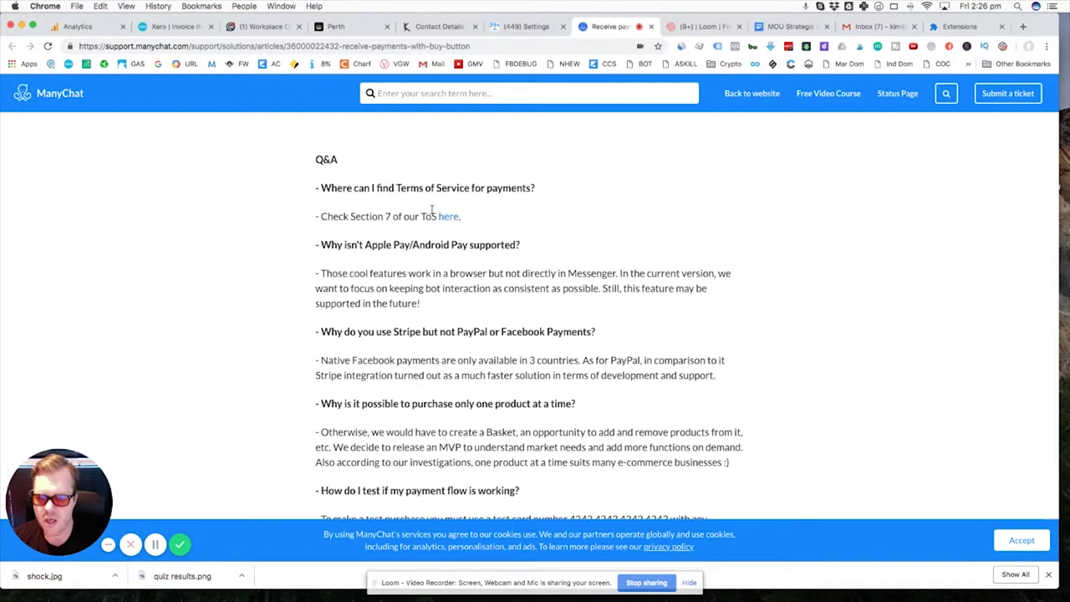
{"action": "scroll", "coordinate": [411, 257], "scroll_direction": "down", "scroll_amount": 1}
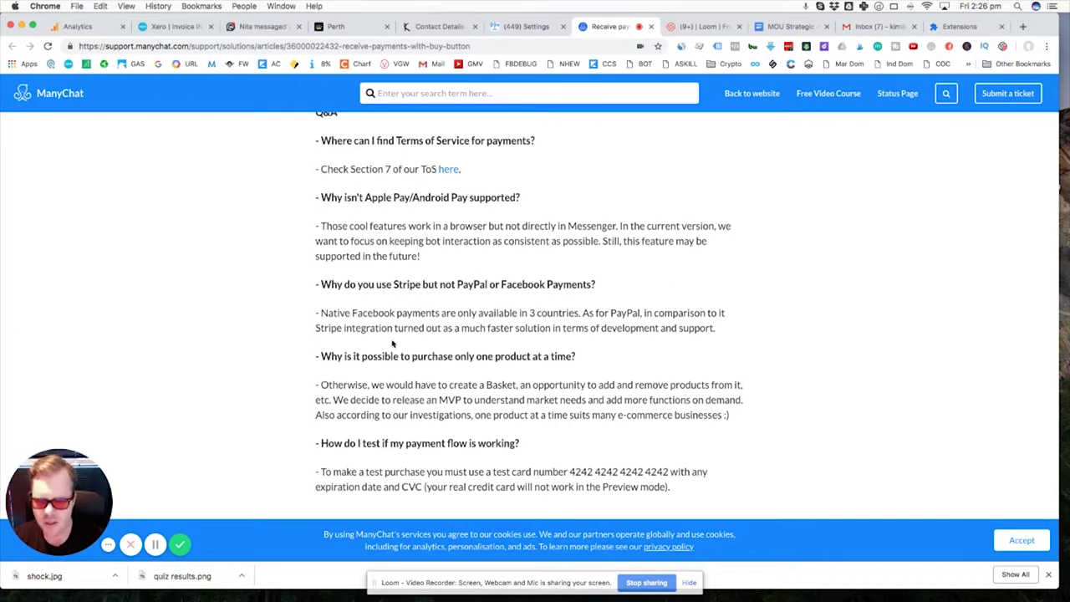
{"action": "scroll", "coordinate": [416, 323], "scroll_direction": "down", "scroll_amount": 1}
{"action": "scroll", "coordinate": [416, 323], "scroll_direction": "down", "scroll_amount": 4}
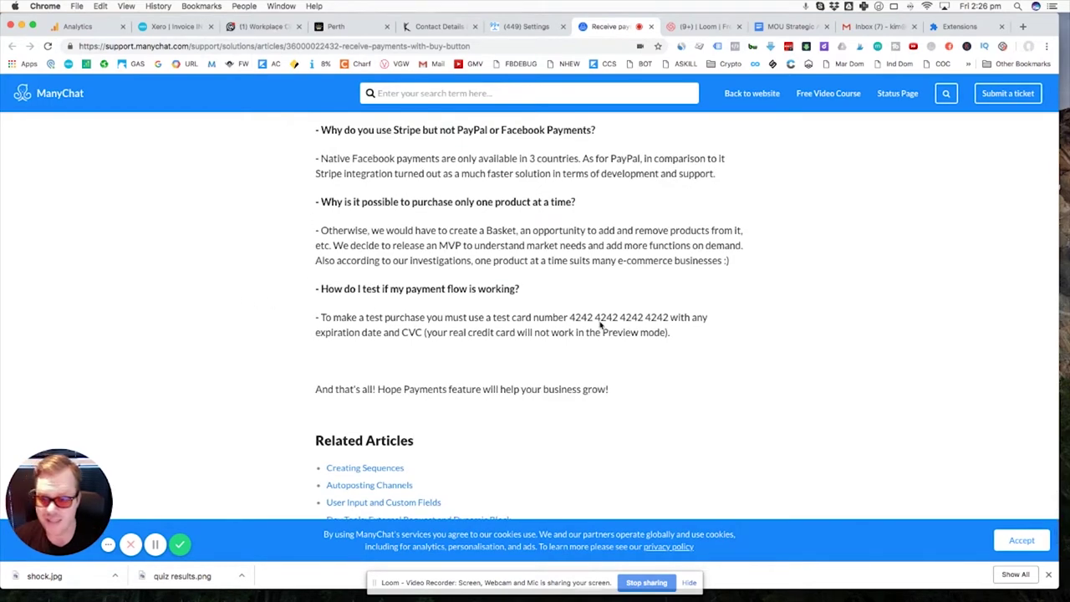
{"action": "scroll", "coordinate": [436, 390], "scroll_direction": "down", "scroll_amount": 3}
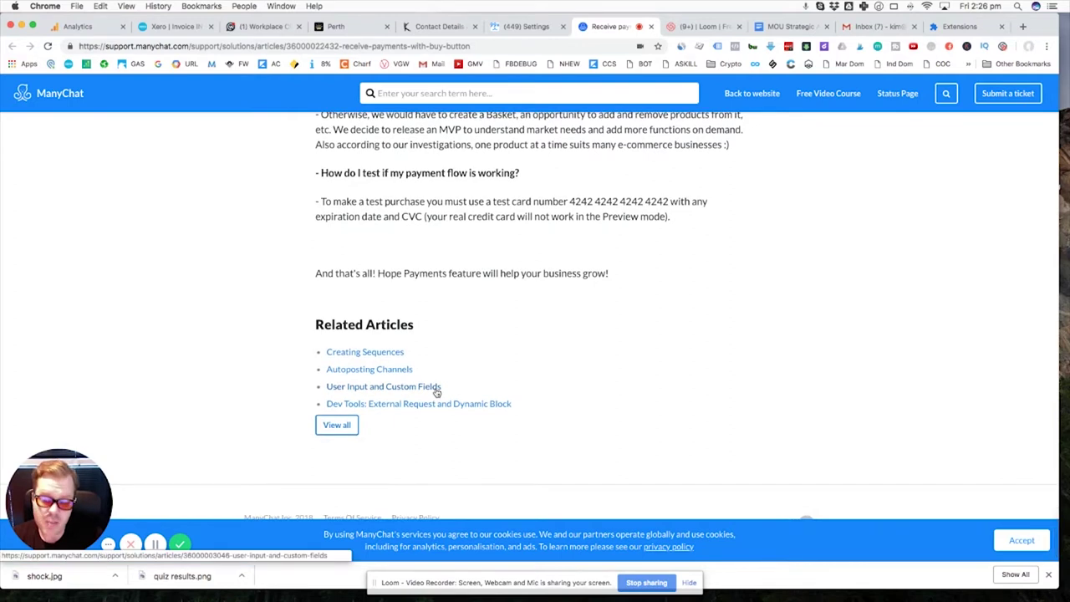
{"action": "scroll", "coordinate": [436, 390], "scroll_direction": "up", "scroll_amount": 15}
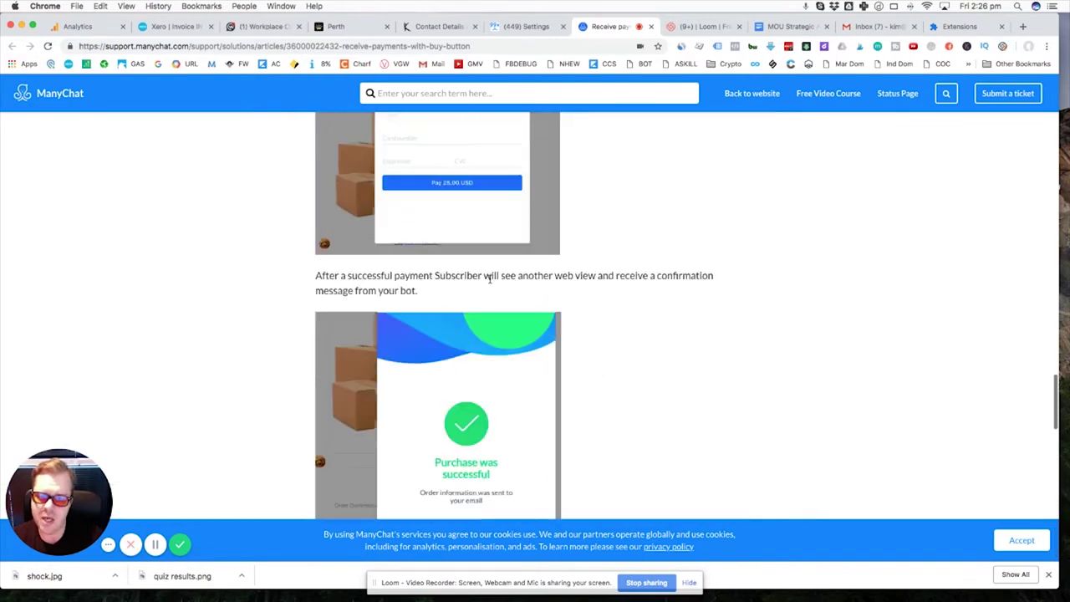
{"action": "scroll", "coordinate": [490, 278], "scroll_direction": "up", "scroll_amount": 6}
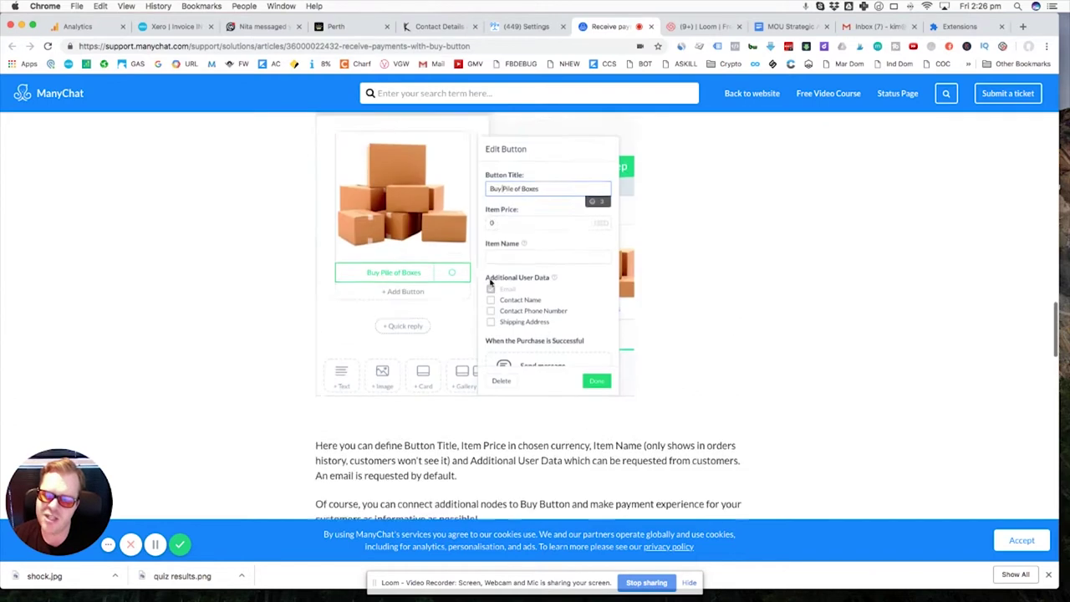
{"action": "scroll", "coordinate": [490, 283], "scroll_direction": "up", "scroll_amount": 1}
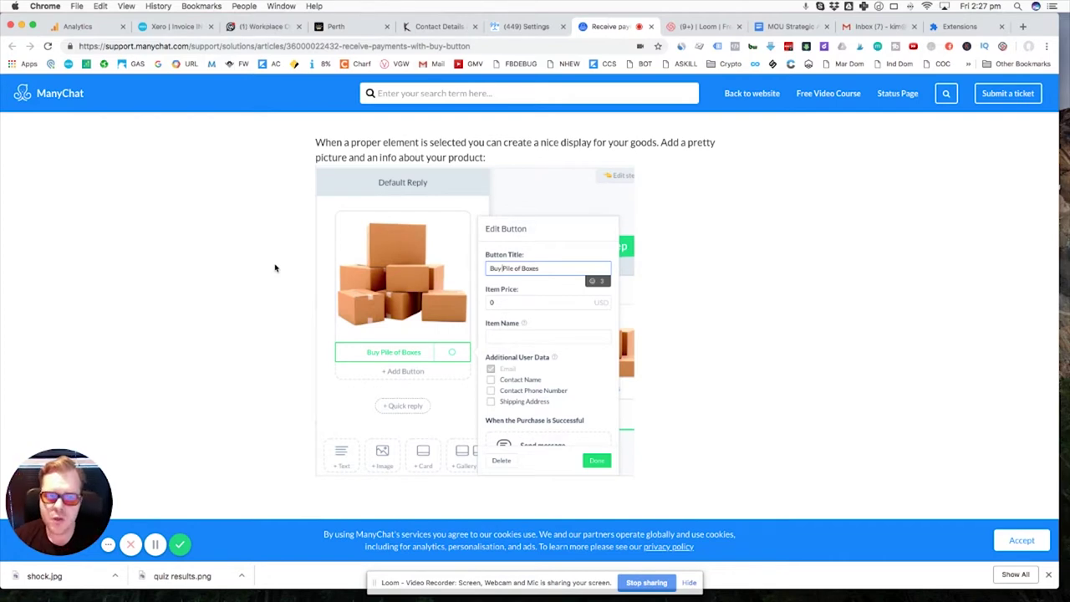
Switch back to the Settings tab showing the bot's Payments page.
{"action": "left_click", "coordinate": [539, 27]}
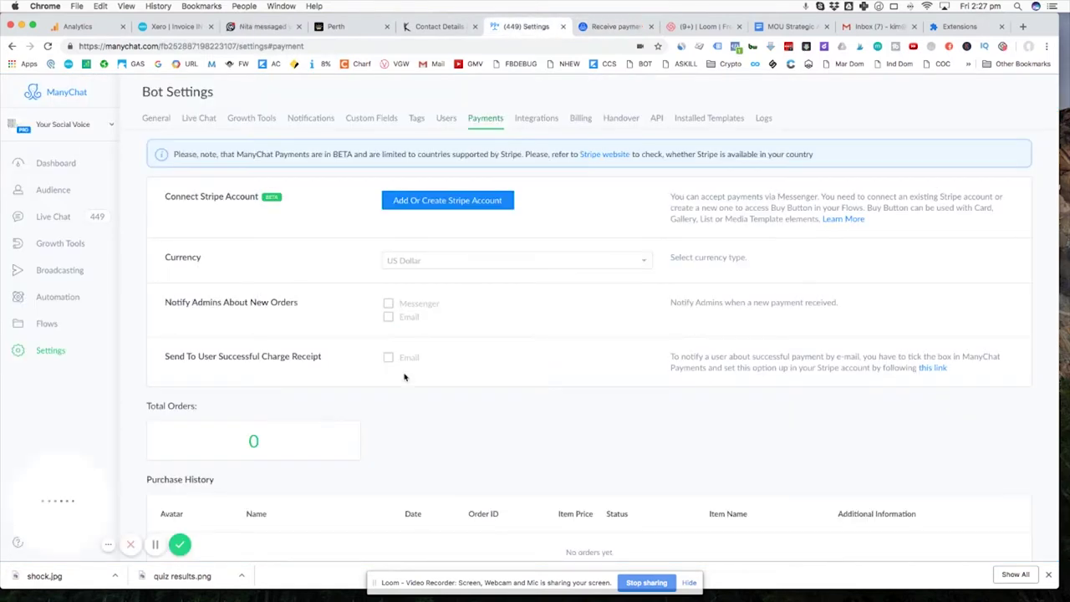